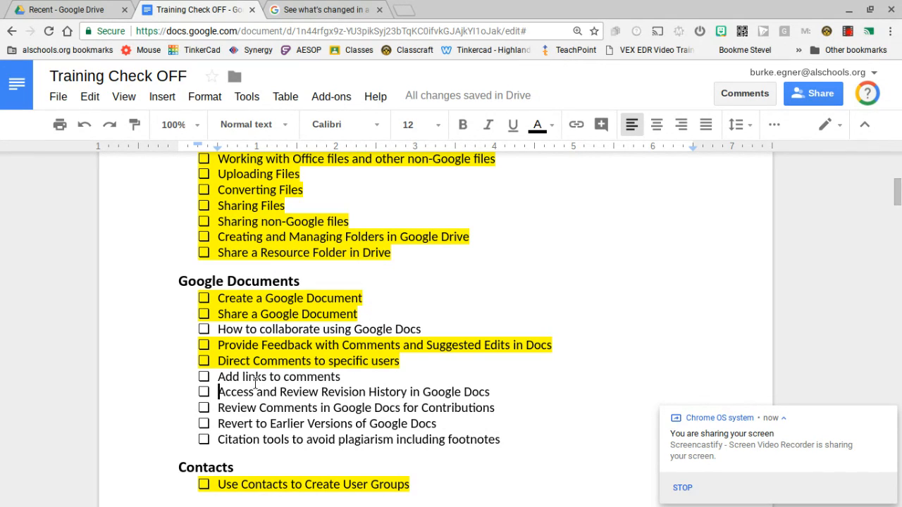
Highlight the "Add links to comments" checklist item in yellow.
left_click_drag(216, 378, 341, 377)
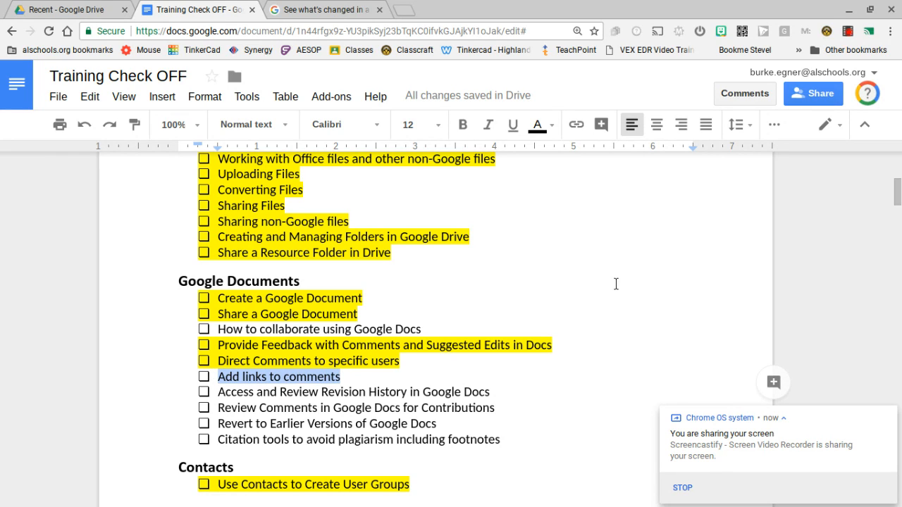
left_click(553, 127)
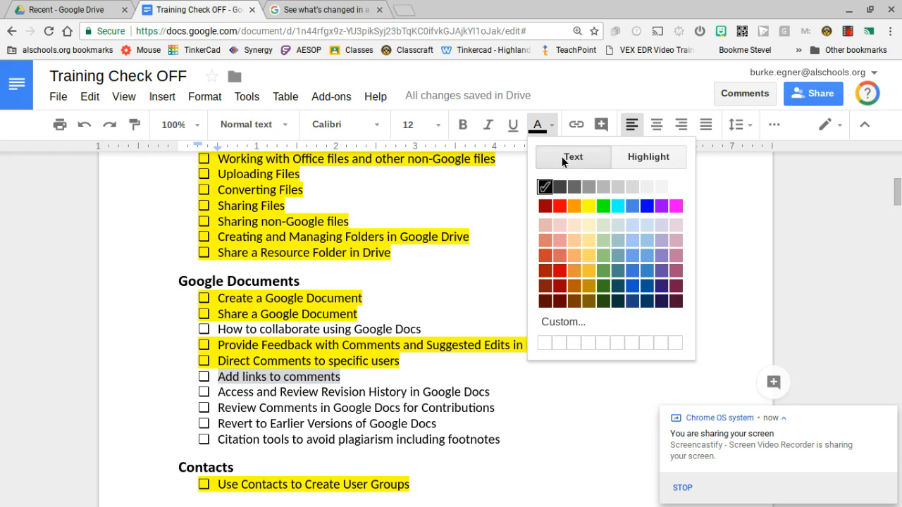
left_click(666, 157)
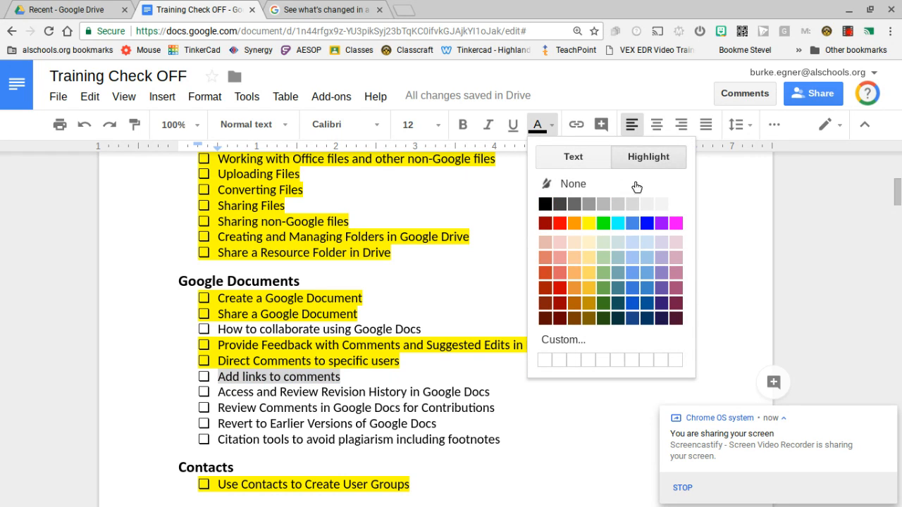
left_click(590, 223)
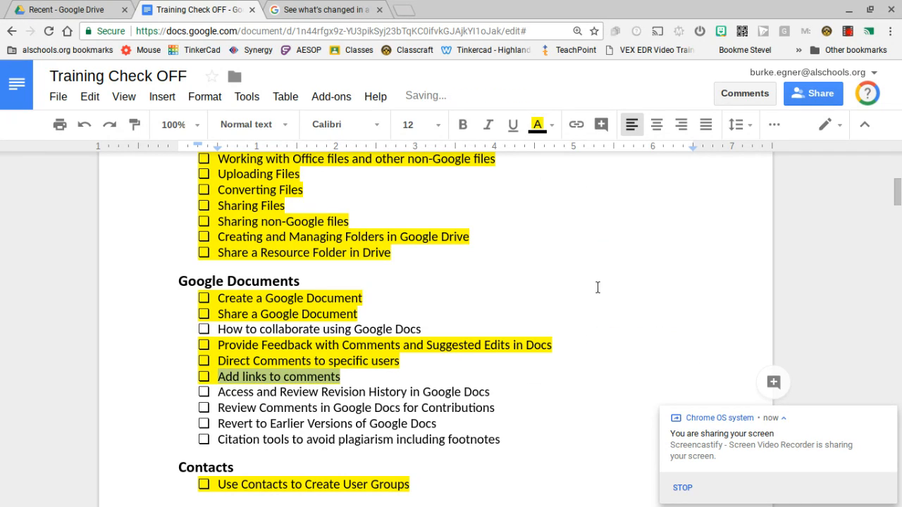
left_click(605, 246)
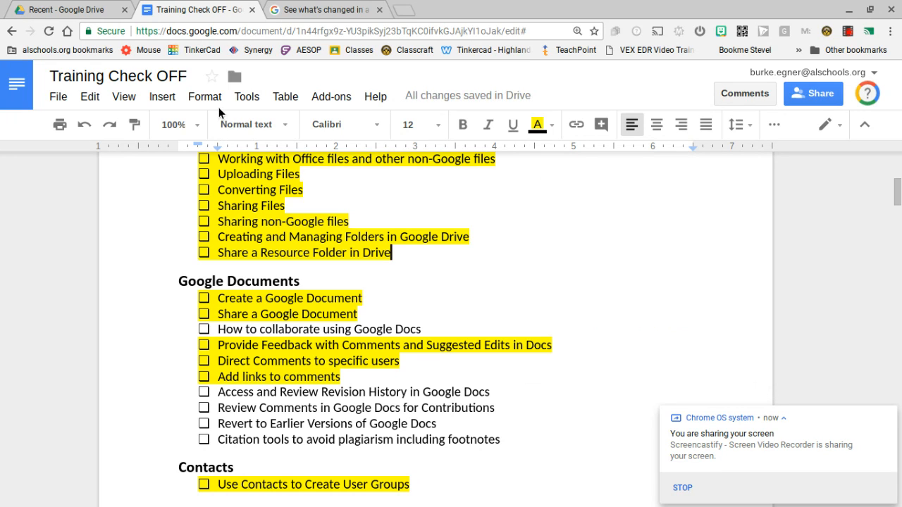
left_click(69, 13)
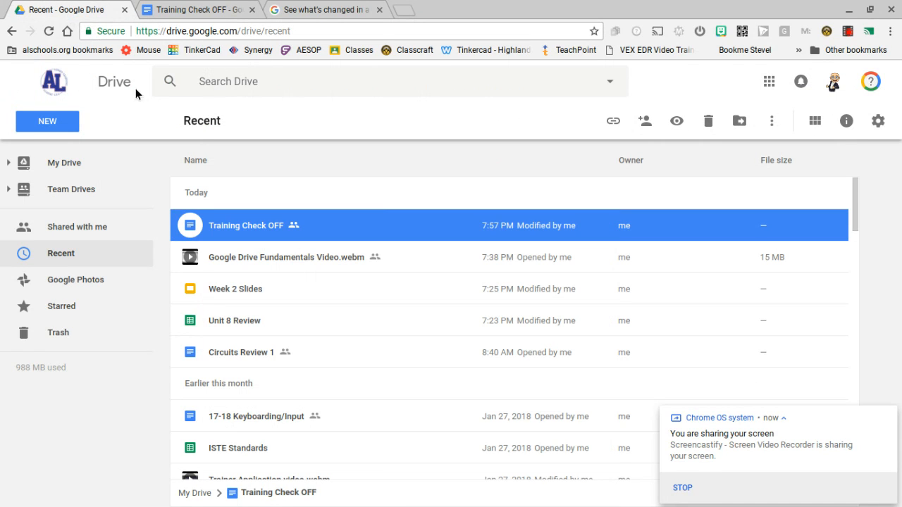
left_click(65, 126)
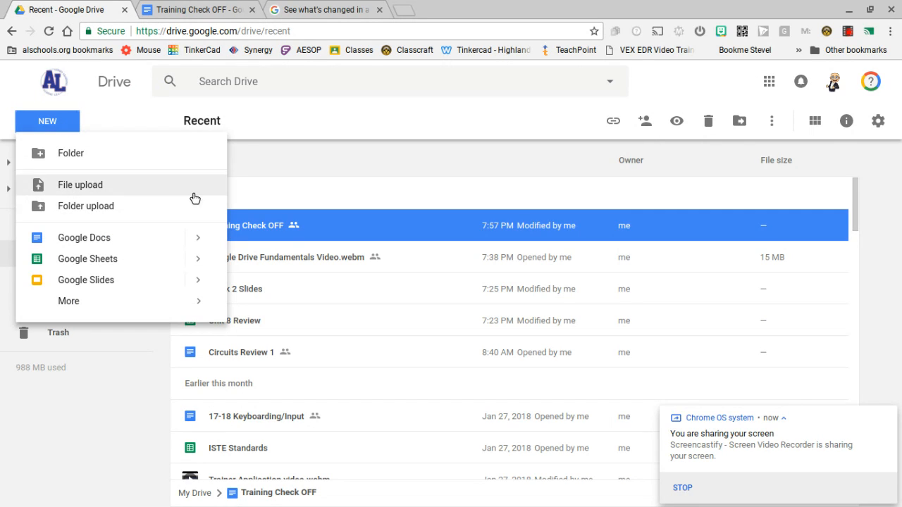
left_click(40, 122)
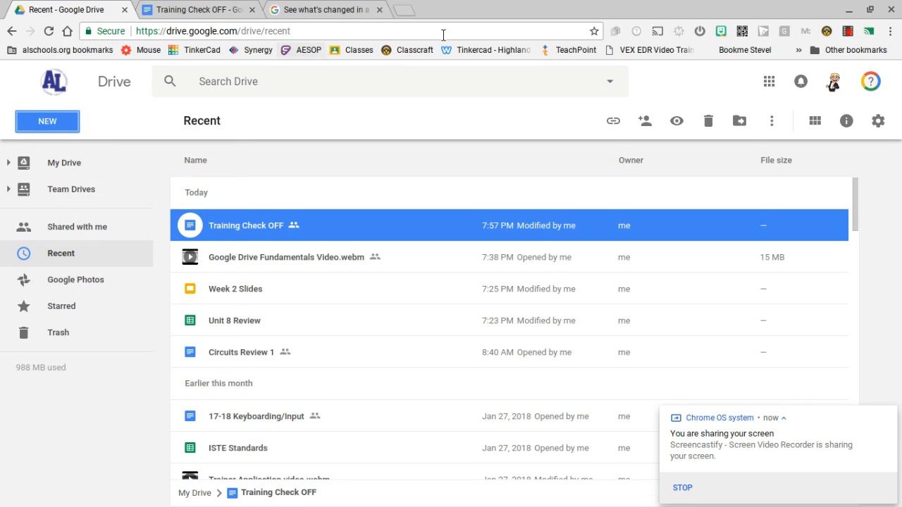
Open Google Docs from the apps launcher in a new tab, then return to the Training Check OFF document.
left_click(771, 82)
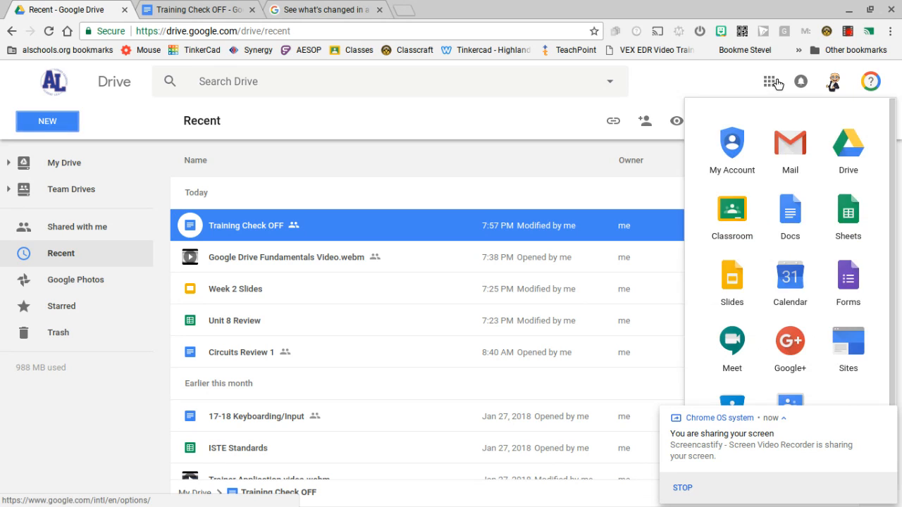
left_click(789, 211)
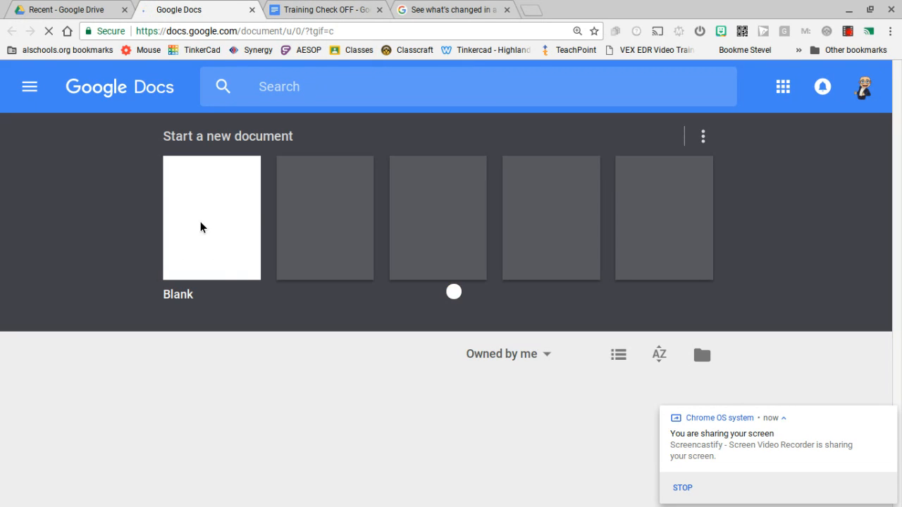
left_click(323, 12)
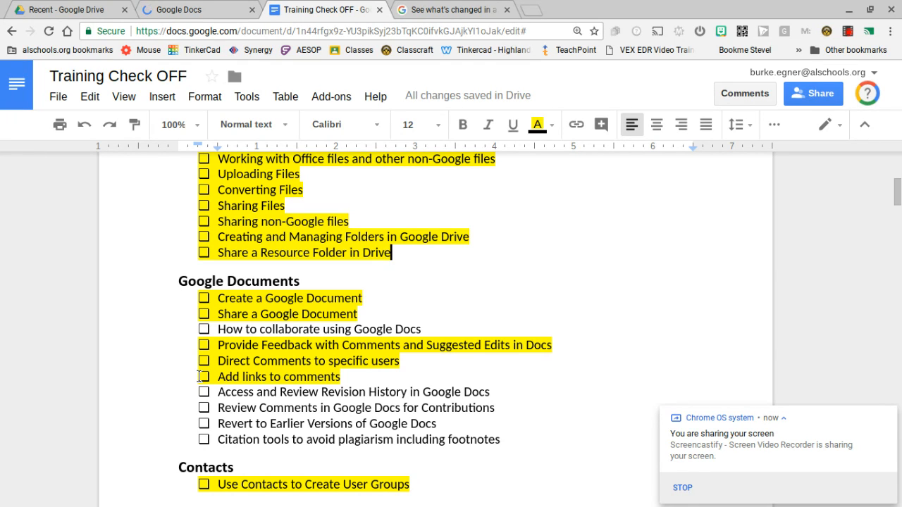
Open the document's sharing dialog and review its permission options, closing it without changes.
left_click(822, 95)
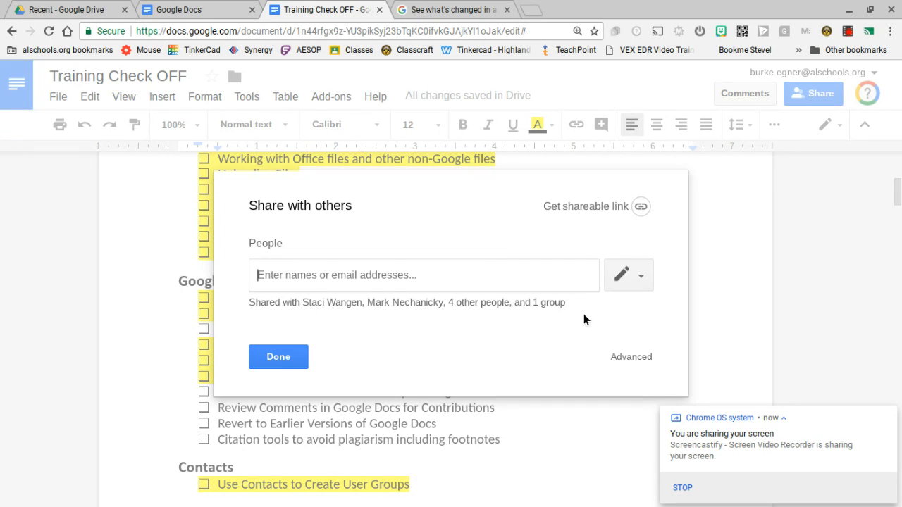
left_click(639, 283)
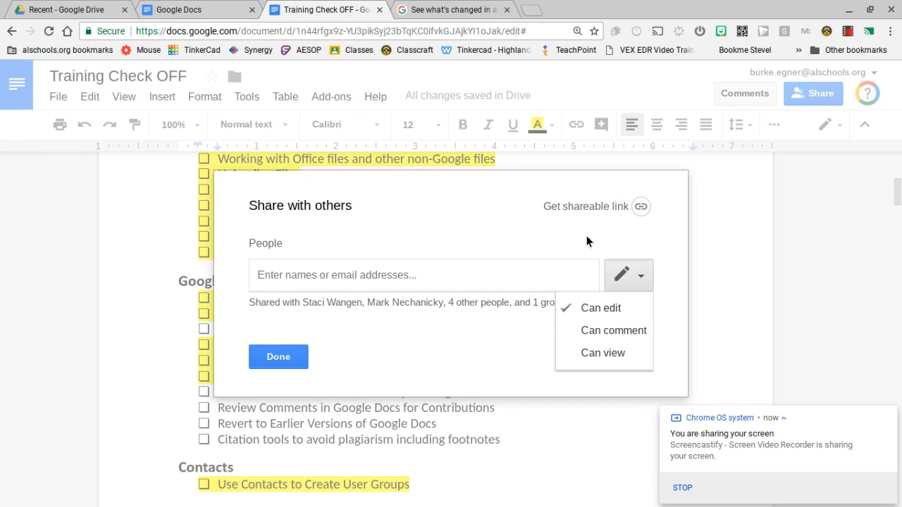
left_click(495, 222)
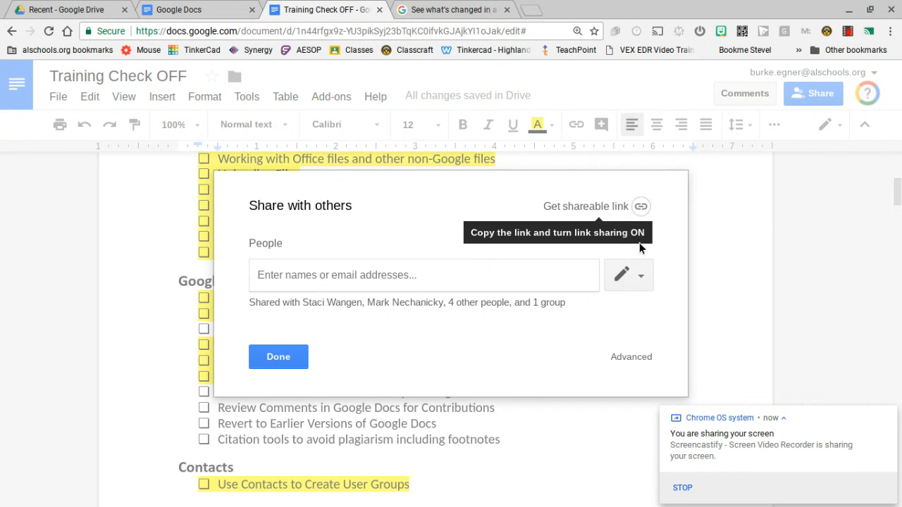
left_click(648, 277)
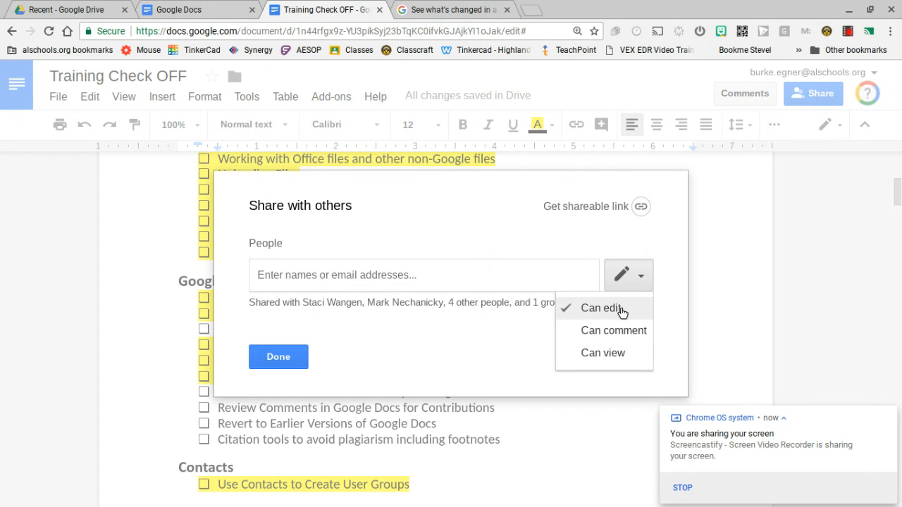
left_click(737, 263)
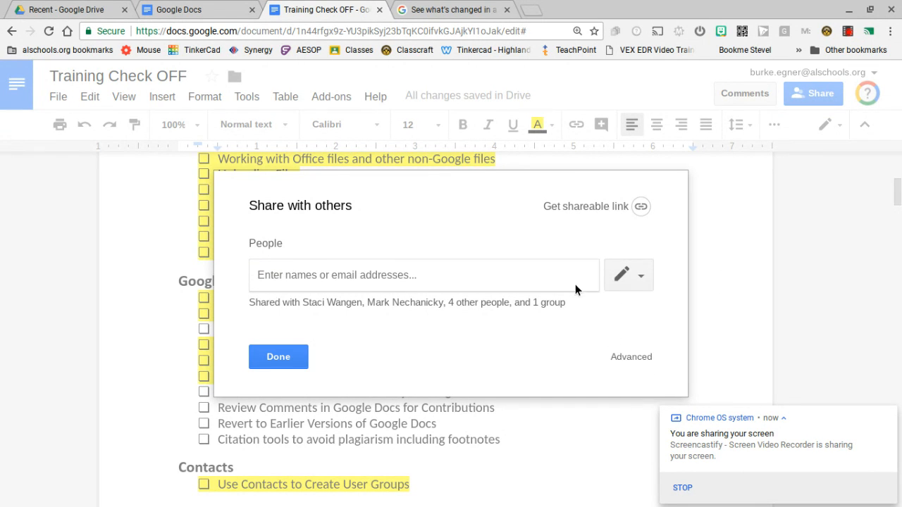
left_click(265, 352)
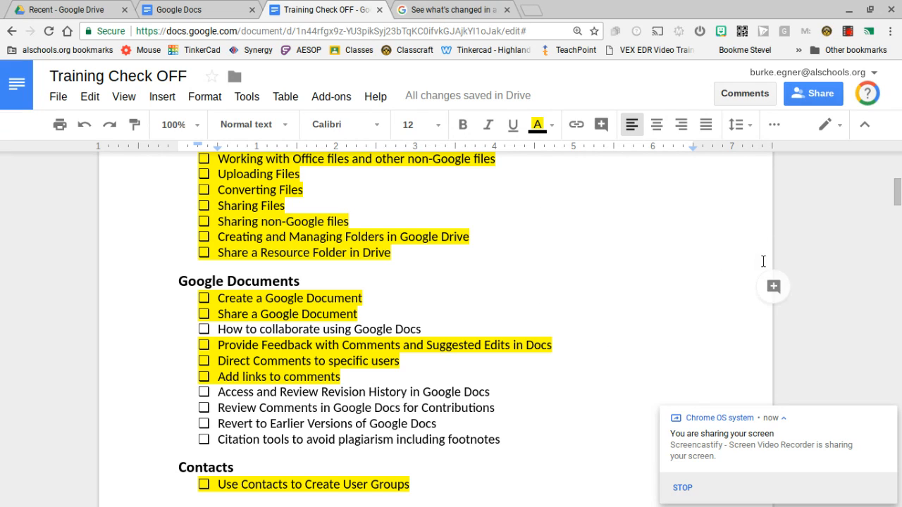
left_click(65, 97)
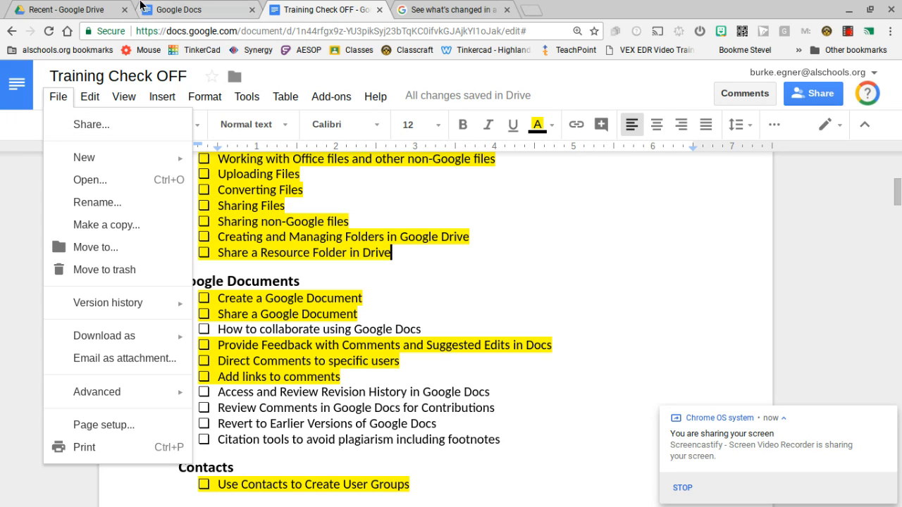
left_click(57, 14)
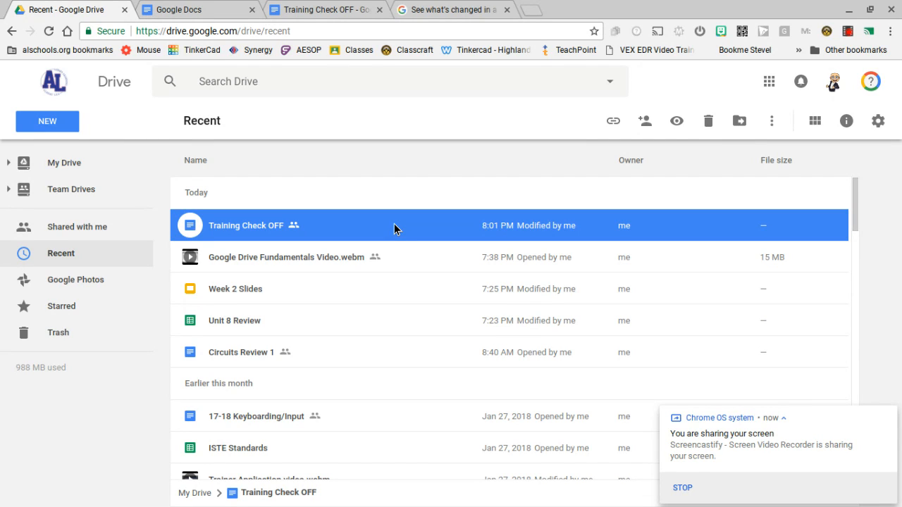
right_click(452, 220)
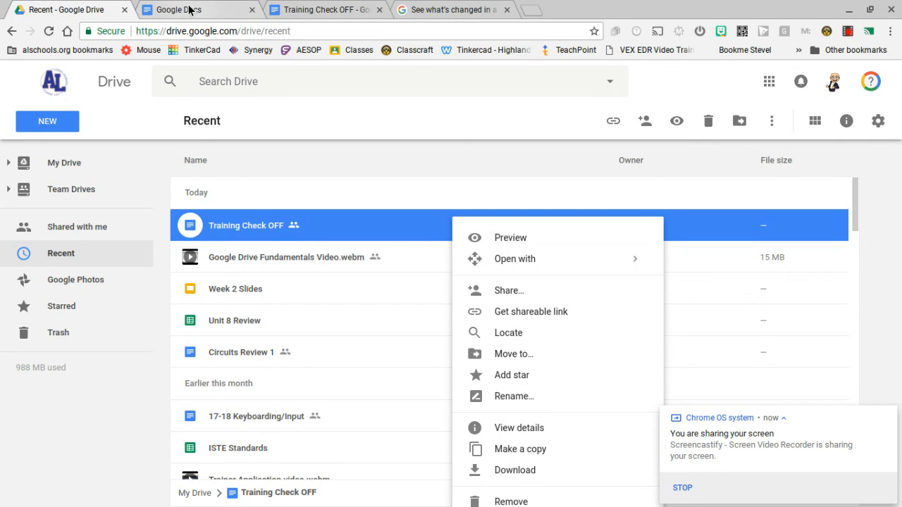
left_click(324, 8)
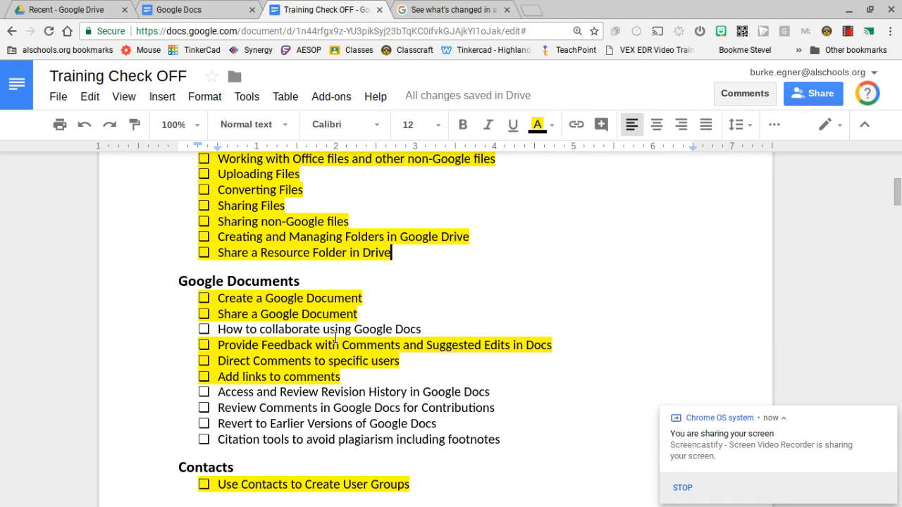
Add the comment "Great skill" to the "Provide Feedback with Comments and Suggested Edits in Docs" line.
left_click_drag(219, 346, 312, 345)
left_click_drag(220, 344, 554, 346)
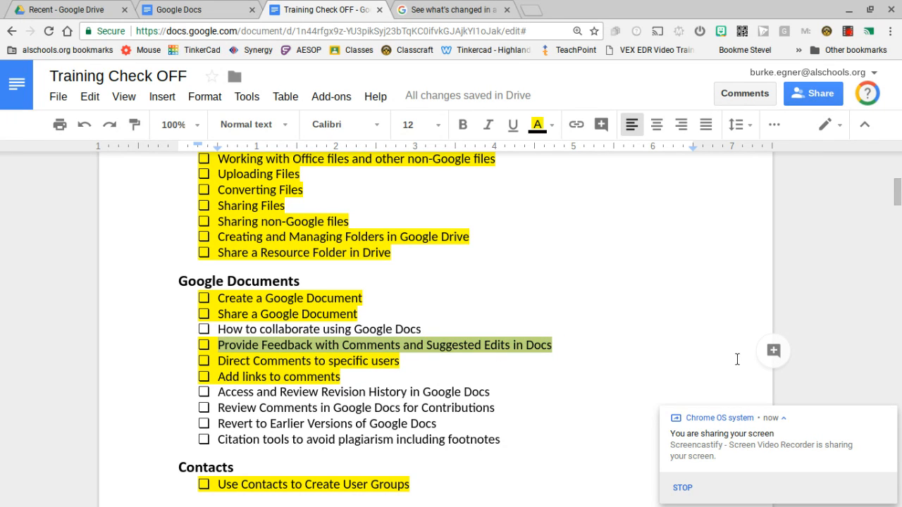
left_click(773, 350)
type("Cre")
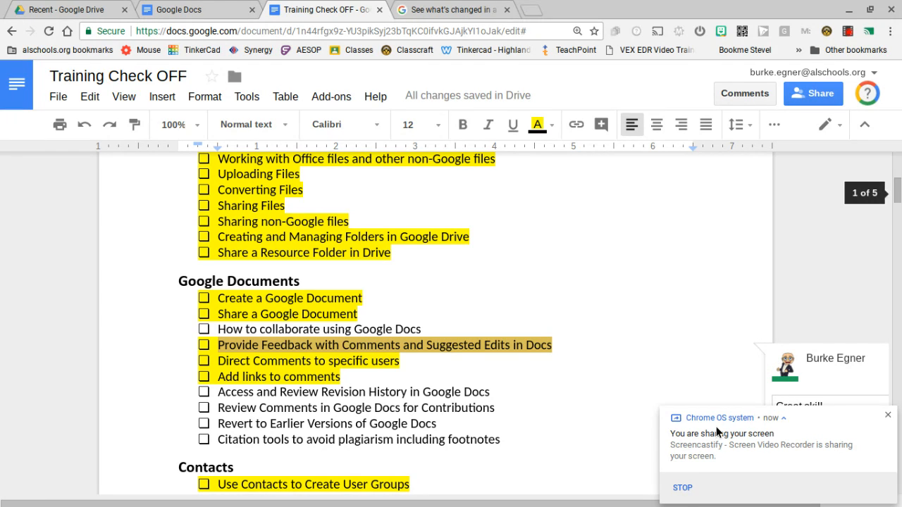
left_click_drag(900, 194, 900, 200)
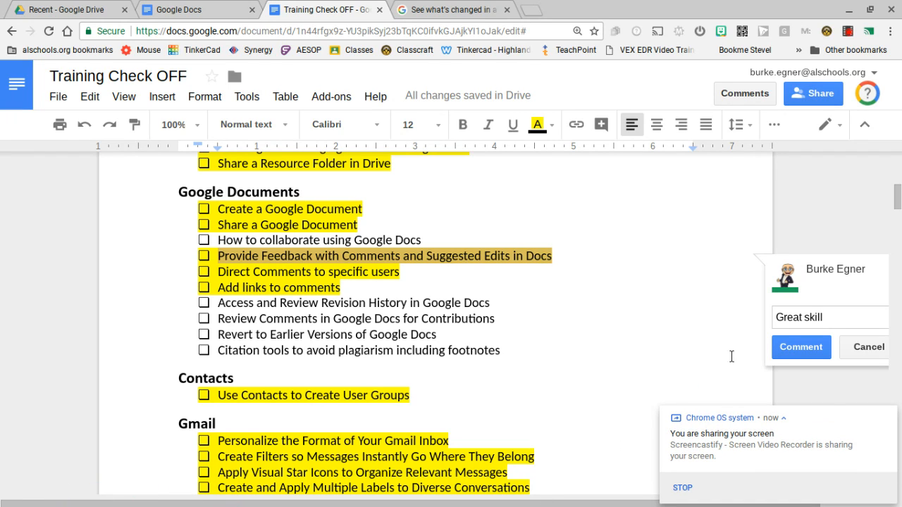
left_click(800, 350)
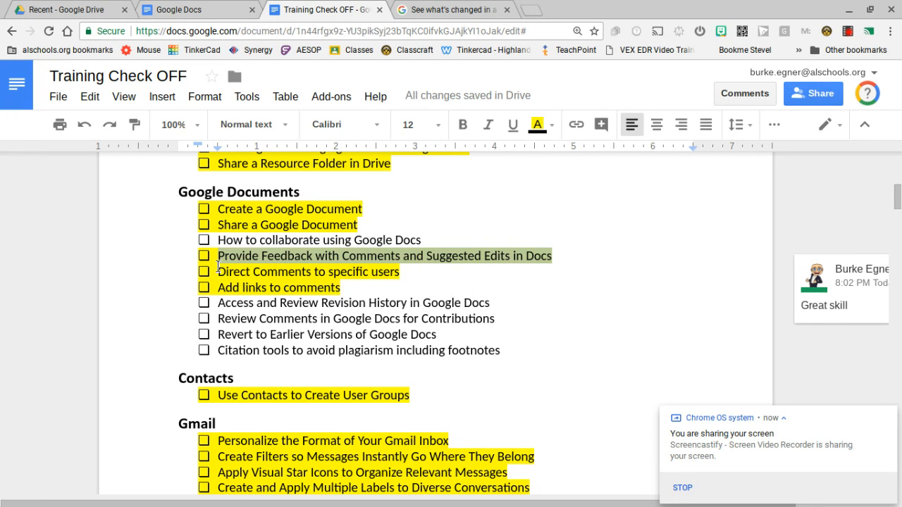
Start a comment on the "Direct Comments to specific users" line that +mentions a colleague picked from the suggestions.
left_click_drag(218, 271, 399, 272)
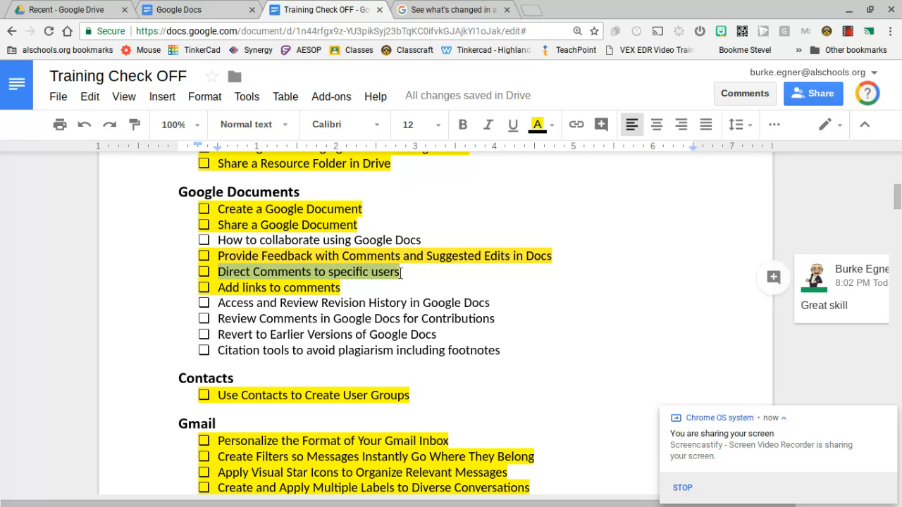
left_click(774, 278)
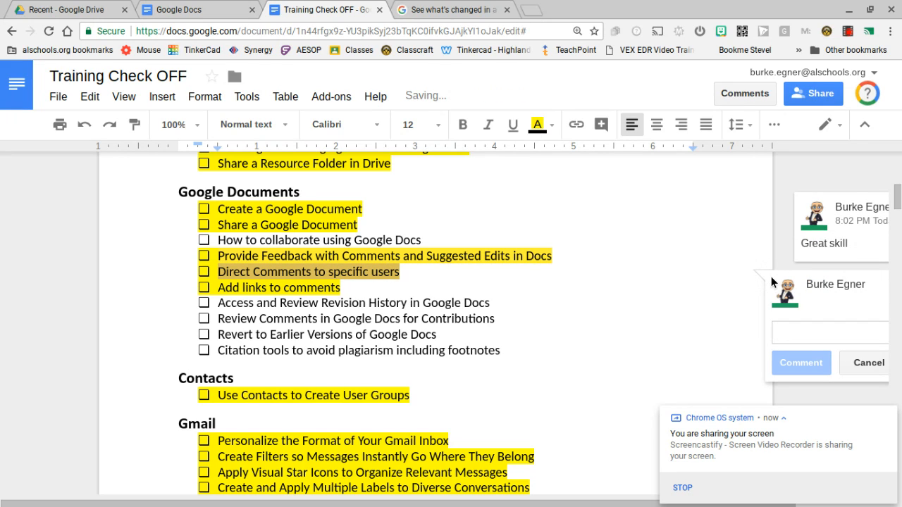
type("+")
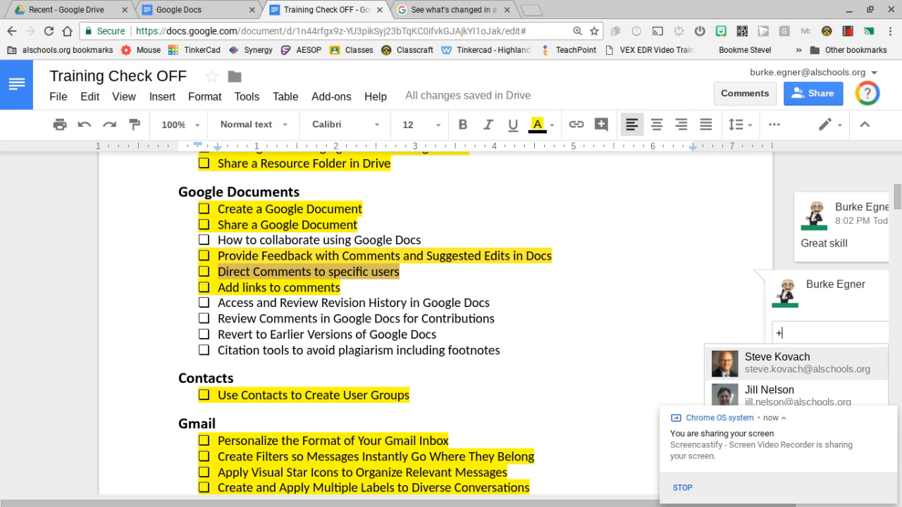
type("jil")
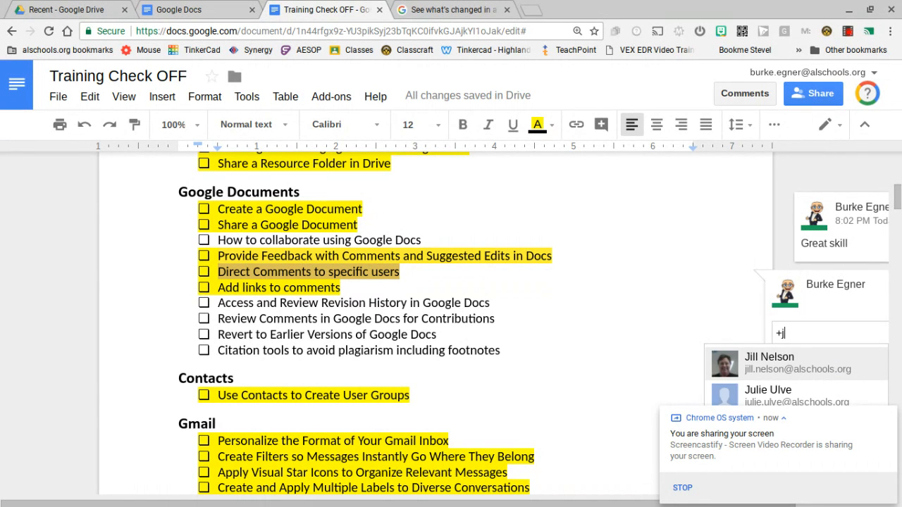
left_click(773, 363)
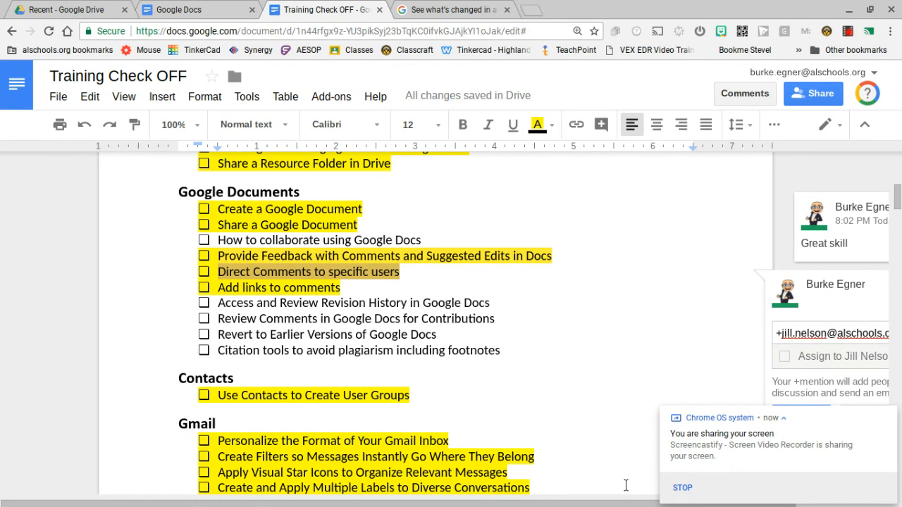
Add the text "Please add a new line to this skill list" after the +mention, select the comment text, then cancel the comment.
left_click_drag(620, 503, 722, 493)
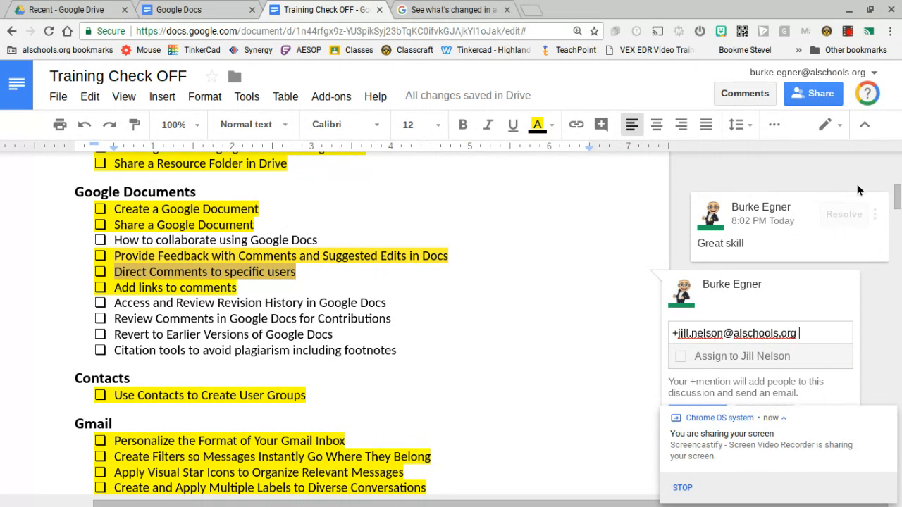
left_click_drag(899, 196, 899, 205)
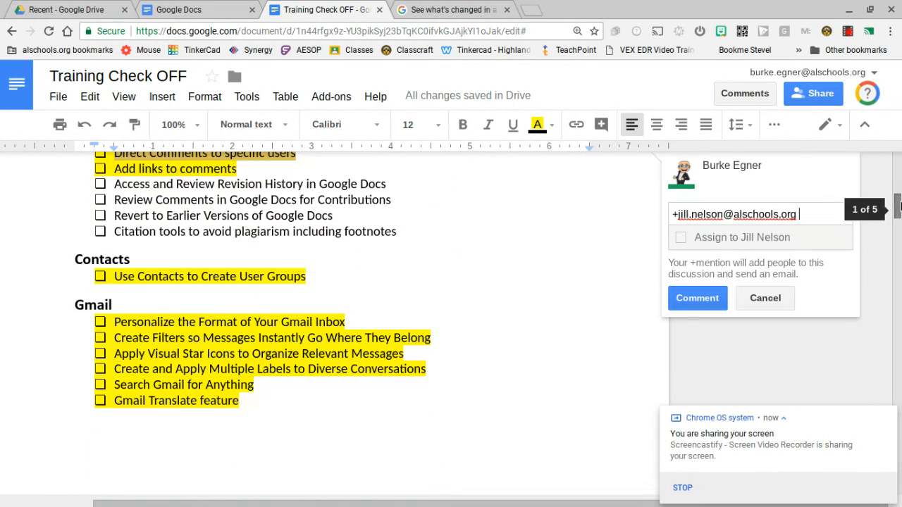
type("Pl")
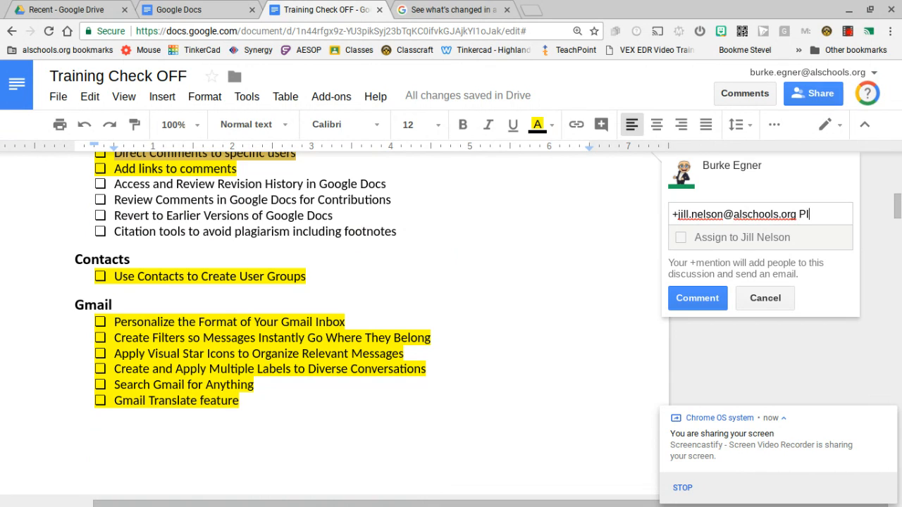
type("ease add a ")
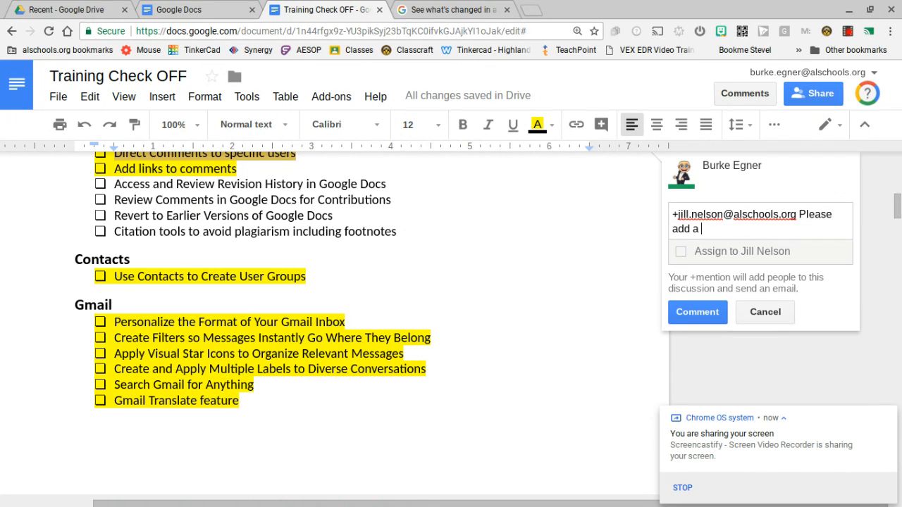
type("li")
type("new line to this ")
type("skill list")
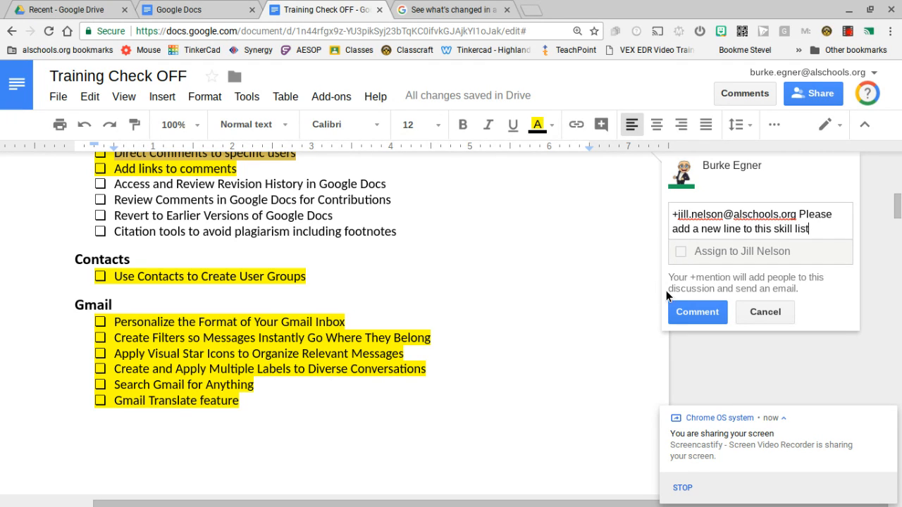
left_click_drag(811, 229, 677, 214)
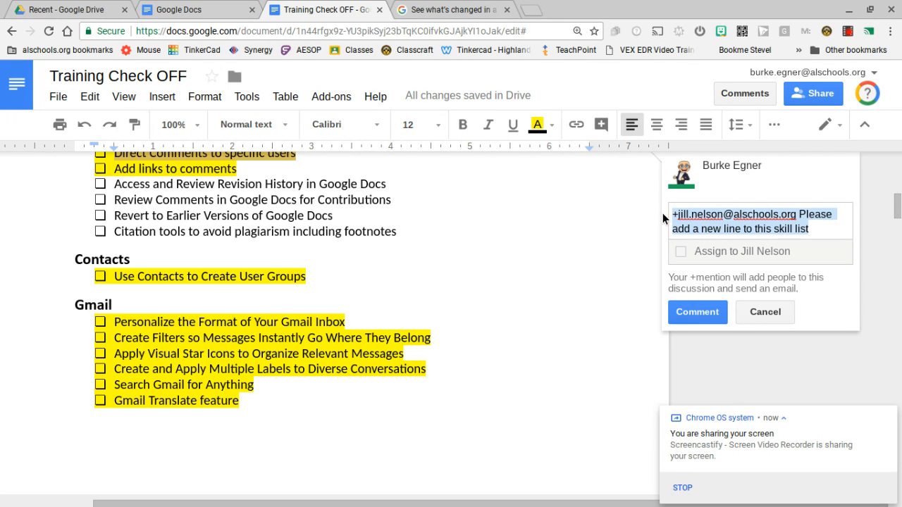
left_click(758, 318)
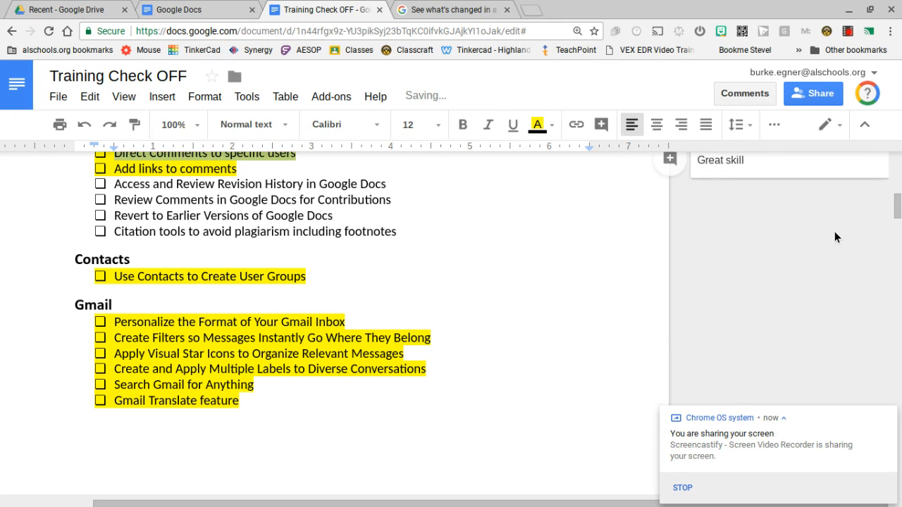
Open the link-to-comment option for the "Great skill" comment, then close the link dialog.
scroll(895, 232, "up", 2)
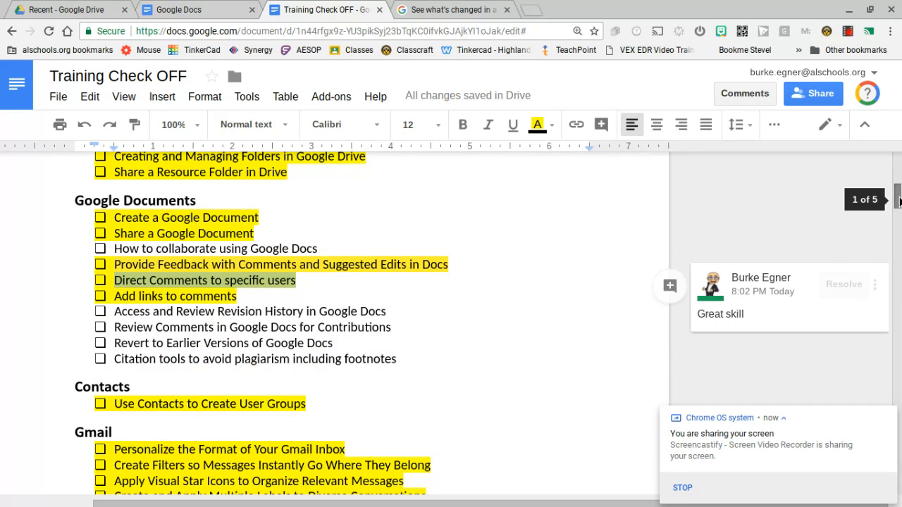
left_click(809, 297)
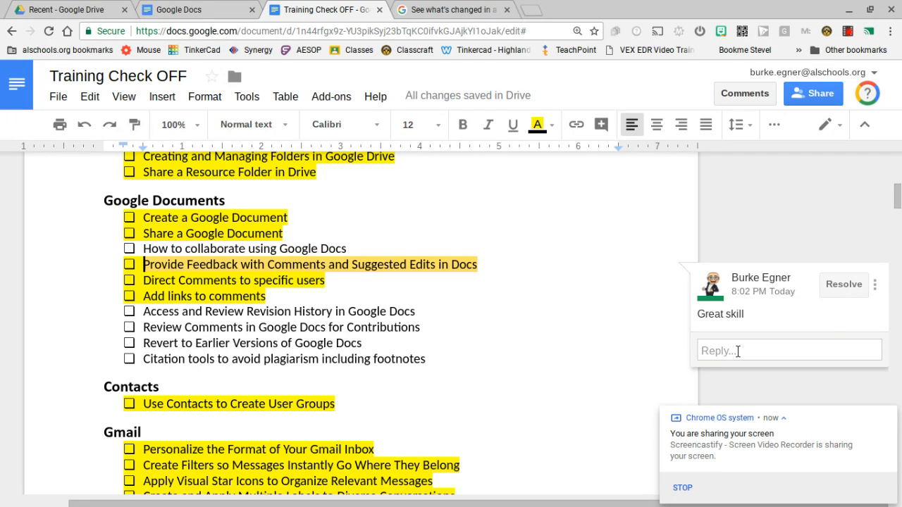
left_click(876, 290)
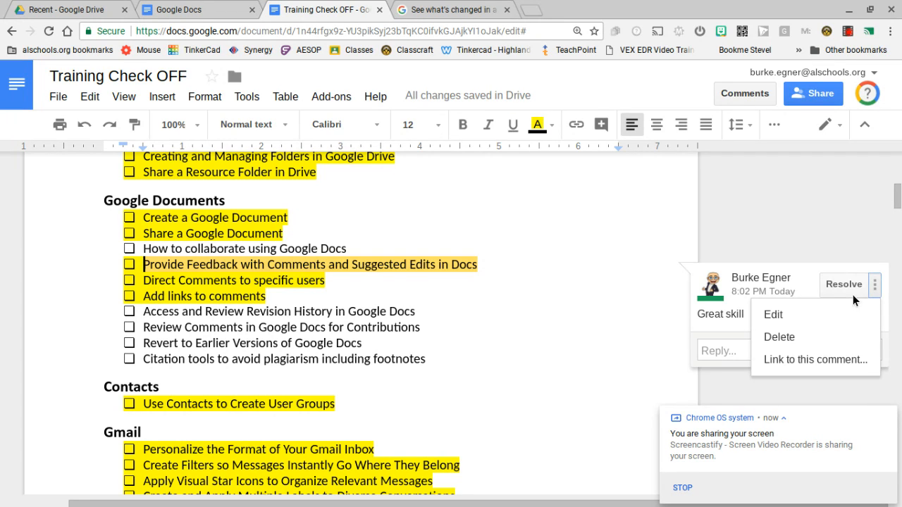
left_click(802, 360)
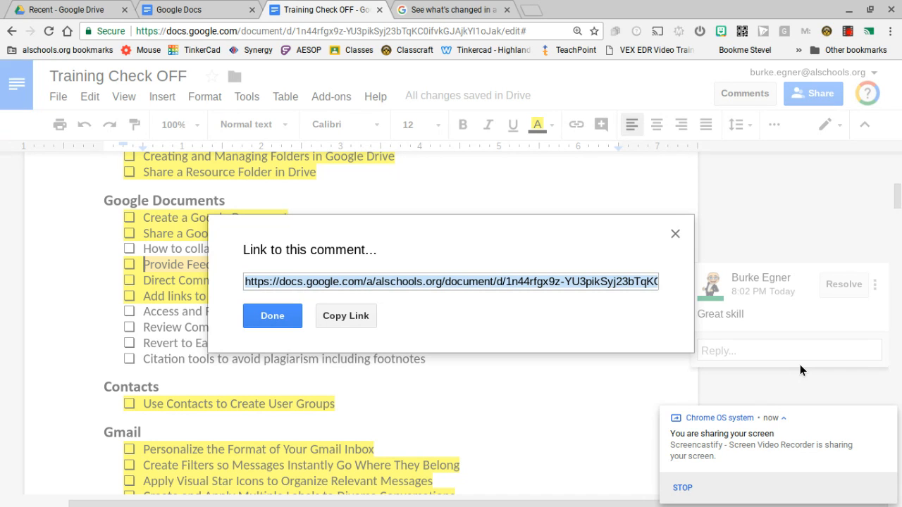
left_click(674, 234)
Open the document's version history.
left_click_drag(899, 195, 860, 106)
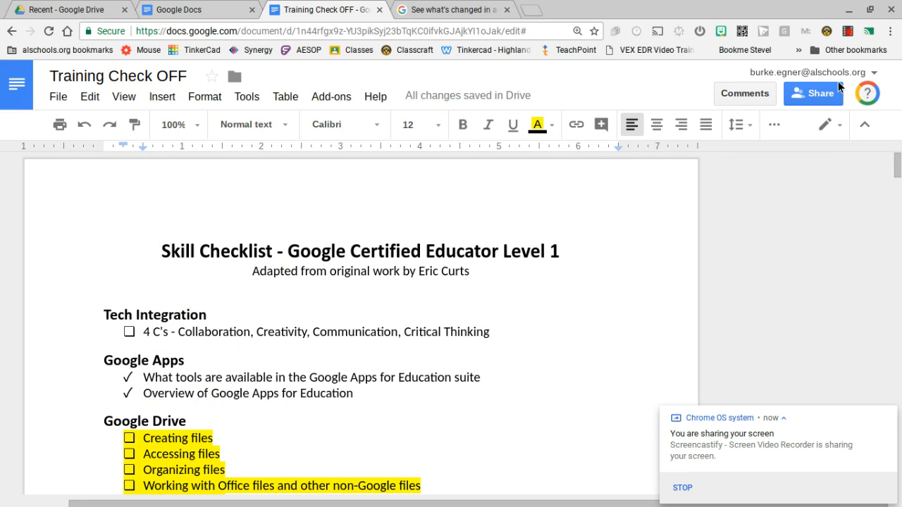
left_click_drag(898, 170, 900, 206)
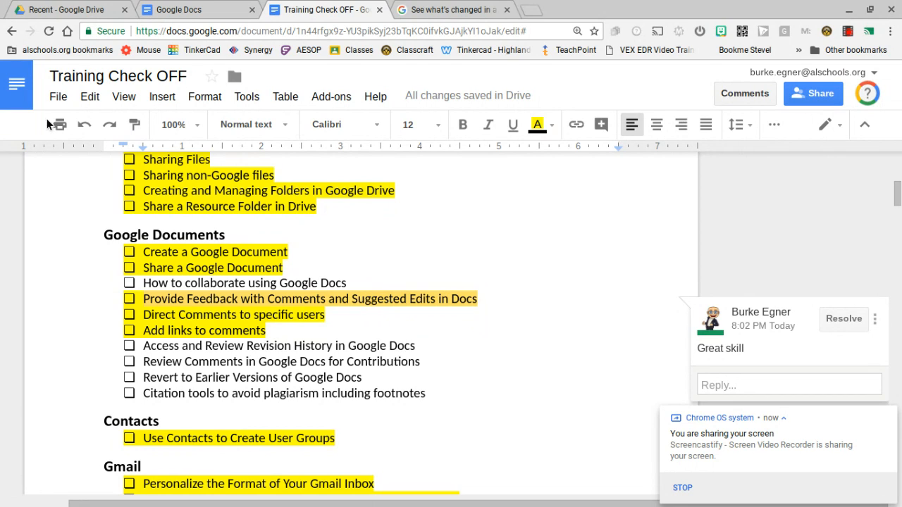
left_click(54, 102)
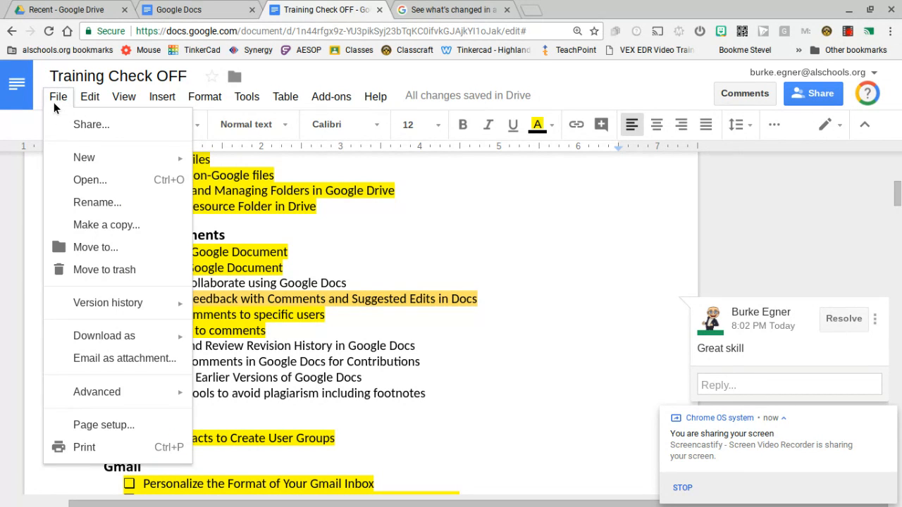
mouse_move(111, 305)
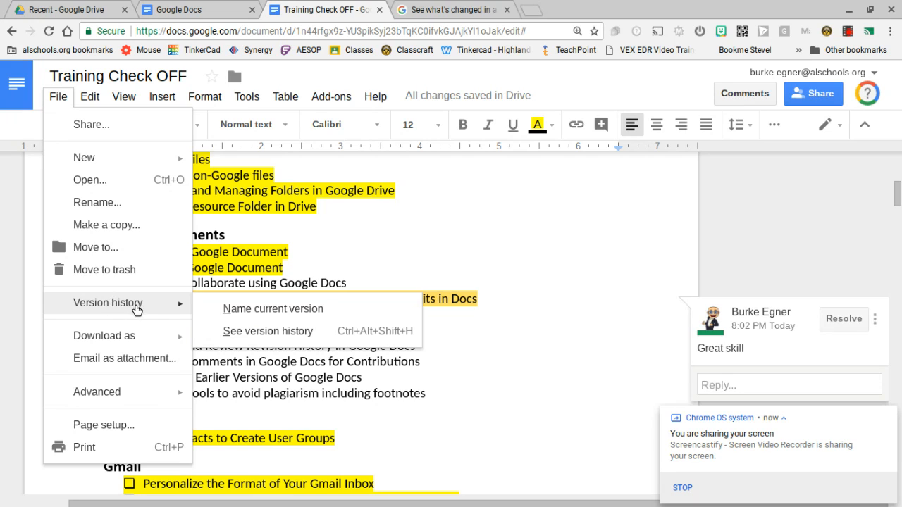
left_click(228, 332)
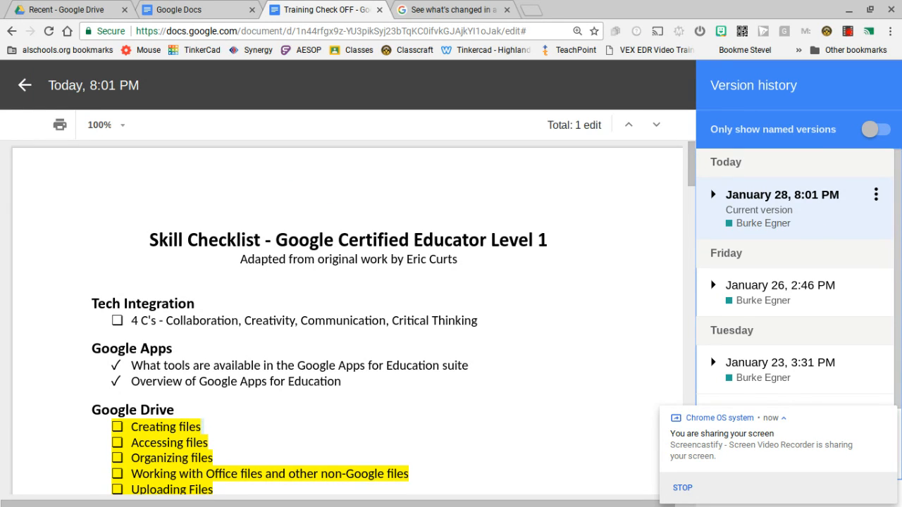
Preview the January 26, 2:46 PM and January 23, 3:31 PM versions of the document.
left_click(818, 292)
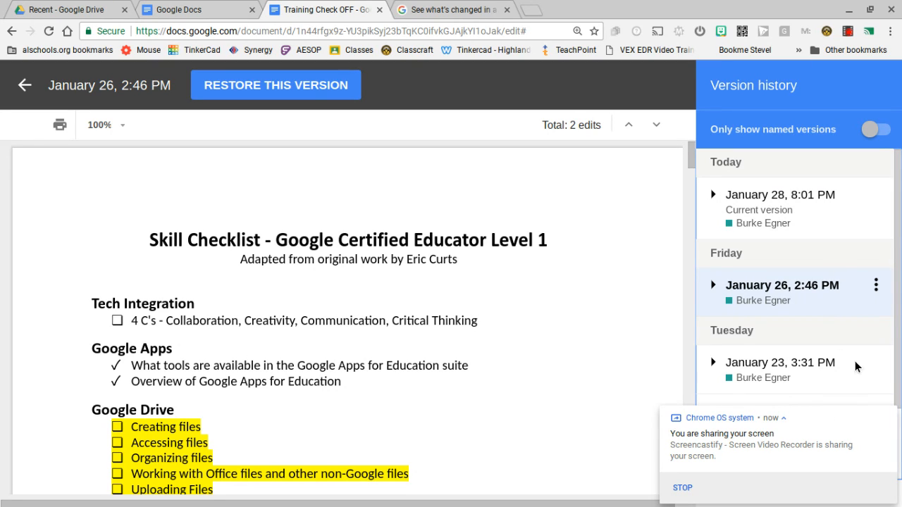
mouse_move(4, 502)
left_click(747, 360)
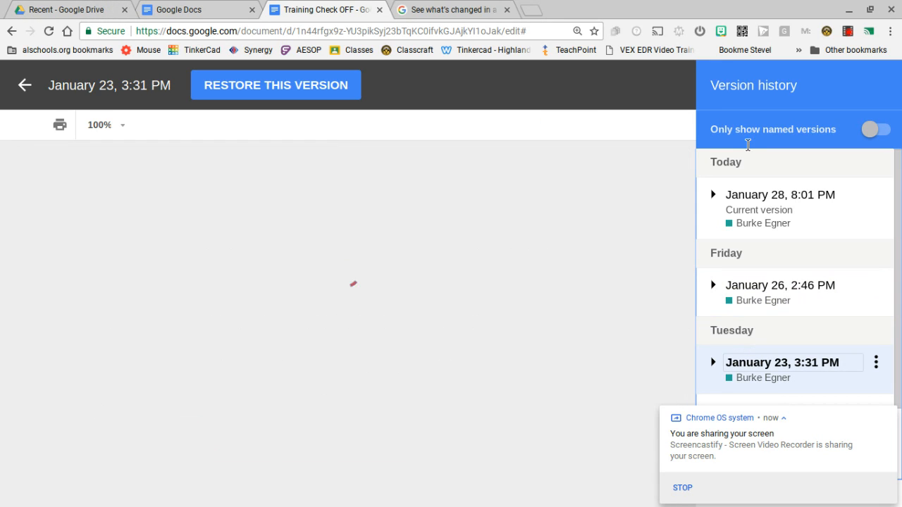